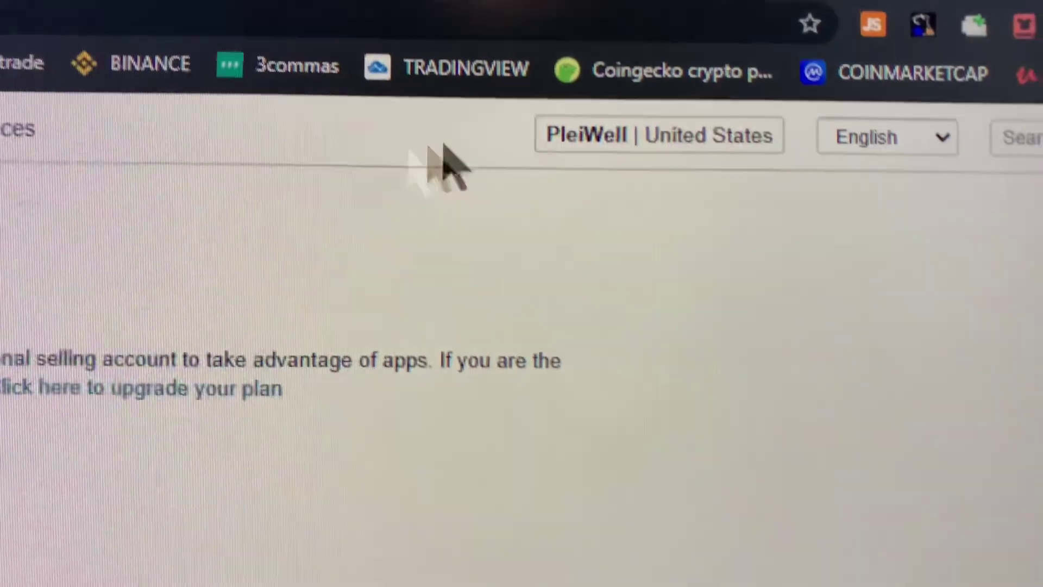
Switch the PleiWell account from the United States to the Mexico marketplace
click(937, 26)
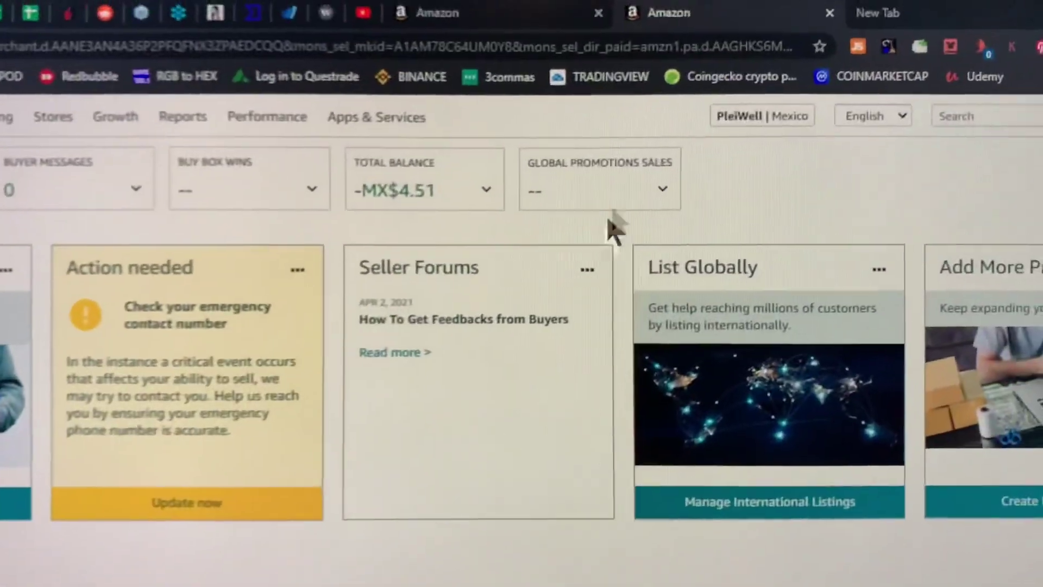
click(758, 118)
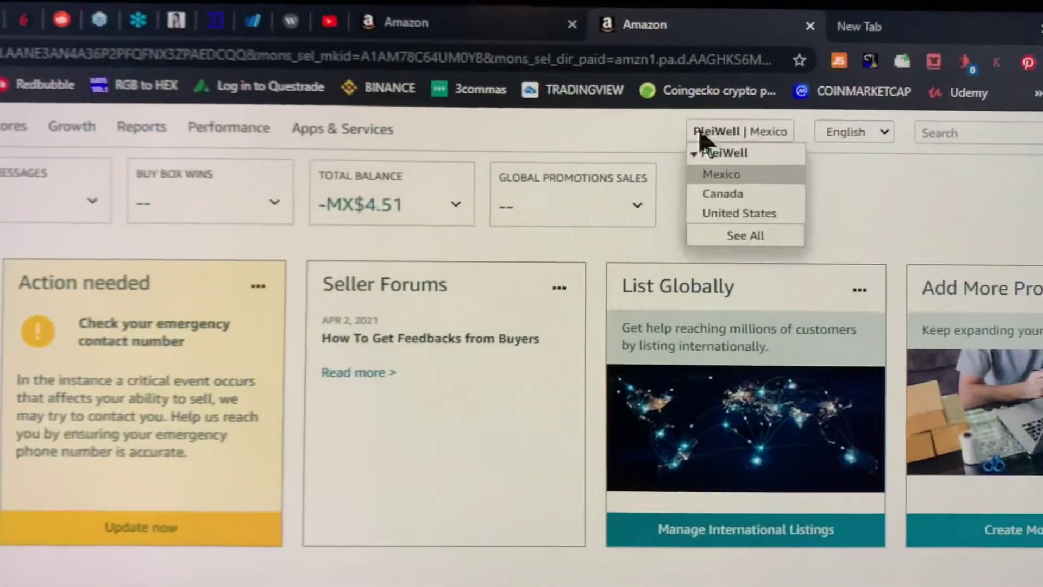
Dismiss the marketplace list on the Mexico dashboard
click(729, 143)
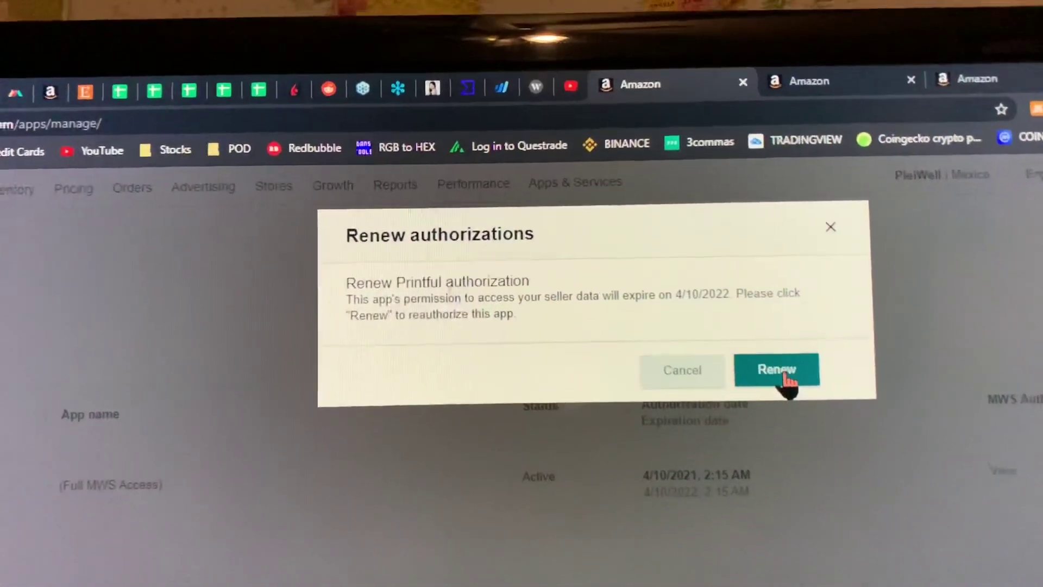
Confirm renewal of Printful's app authorization in the Renew authorizations dialog
click(789, 350)
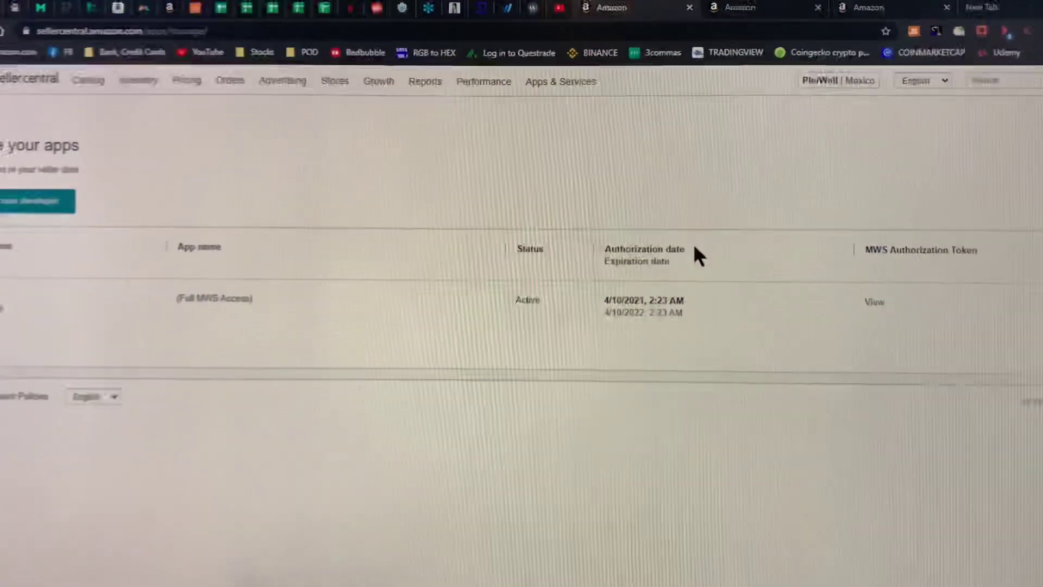